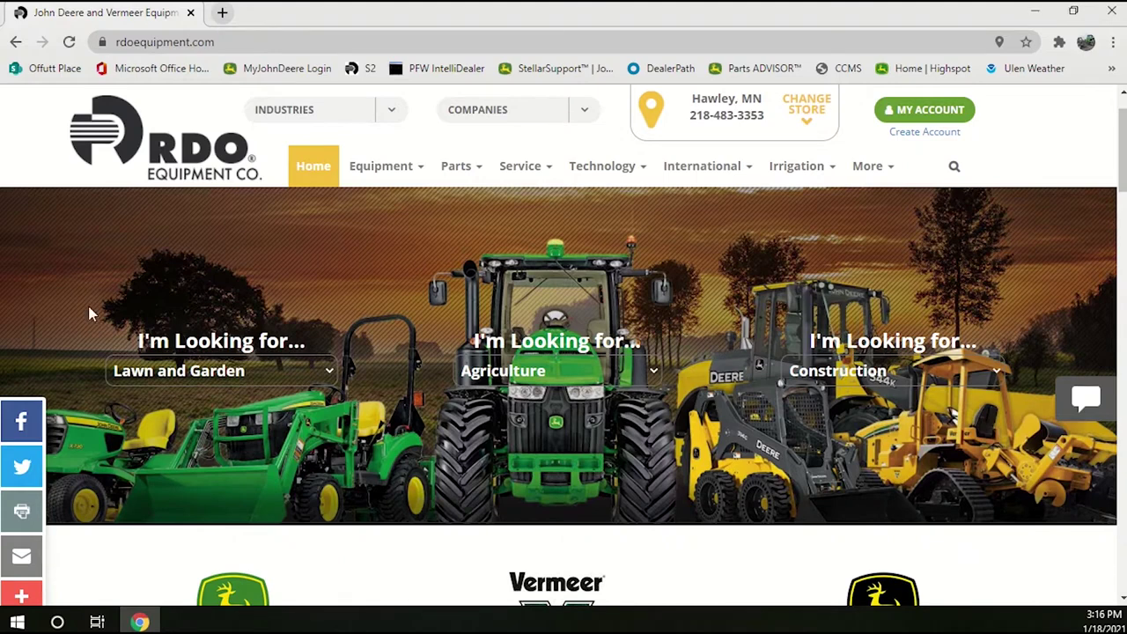
click(248, 38)
text(www.stella)
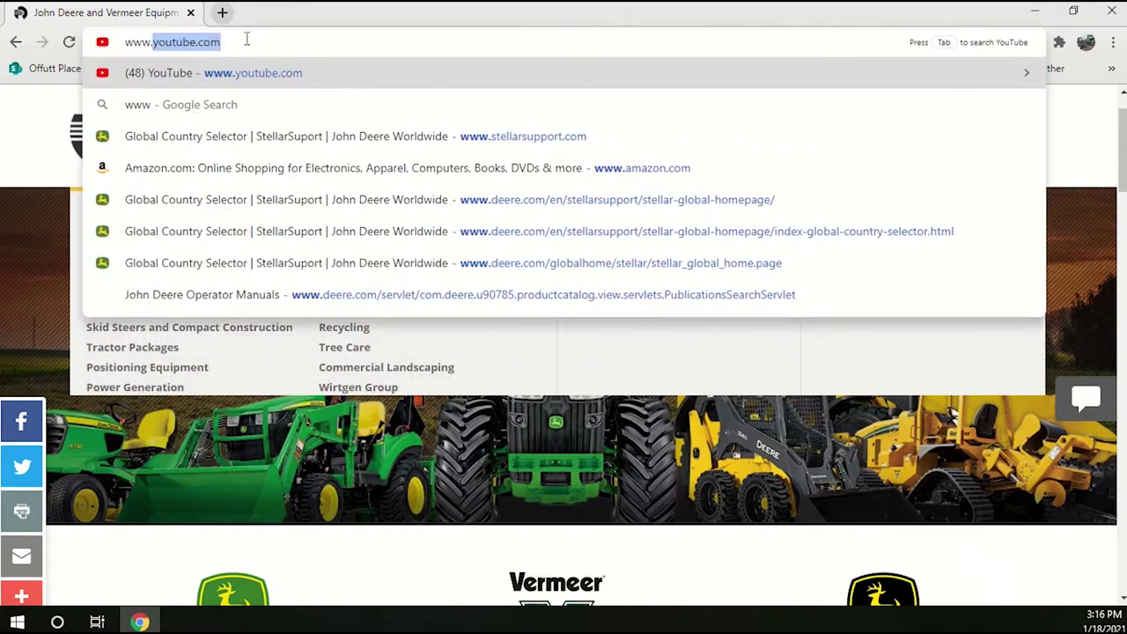
text(rsupport.com)
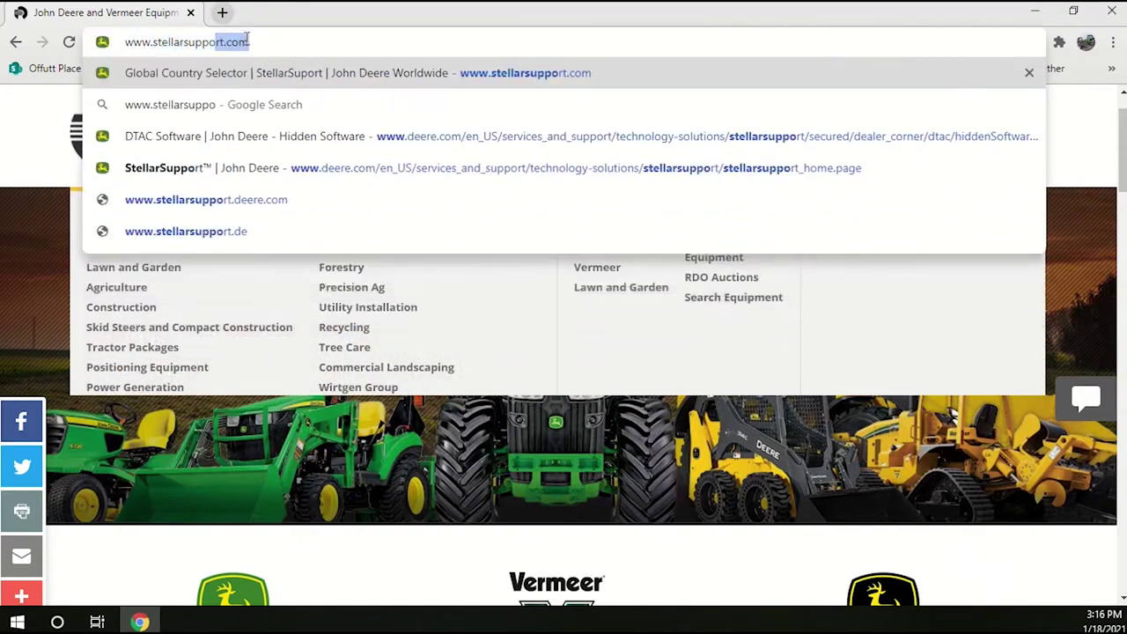
key(Return)
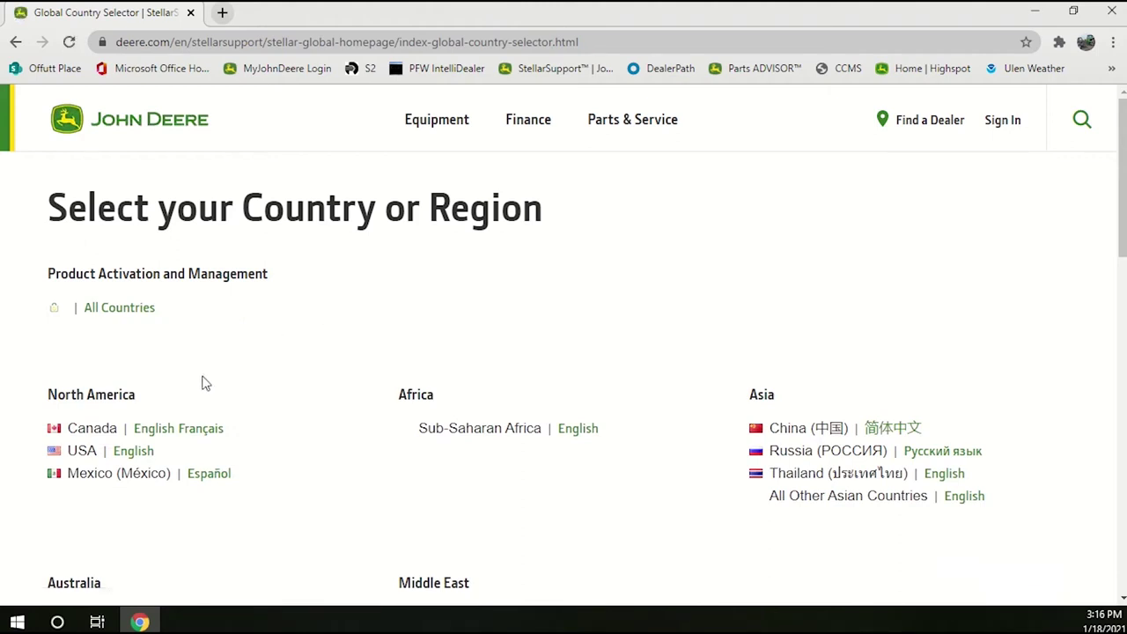
click(128, 455)
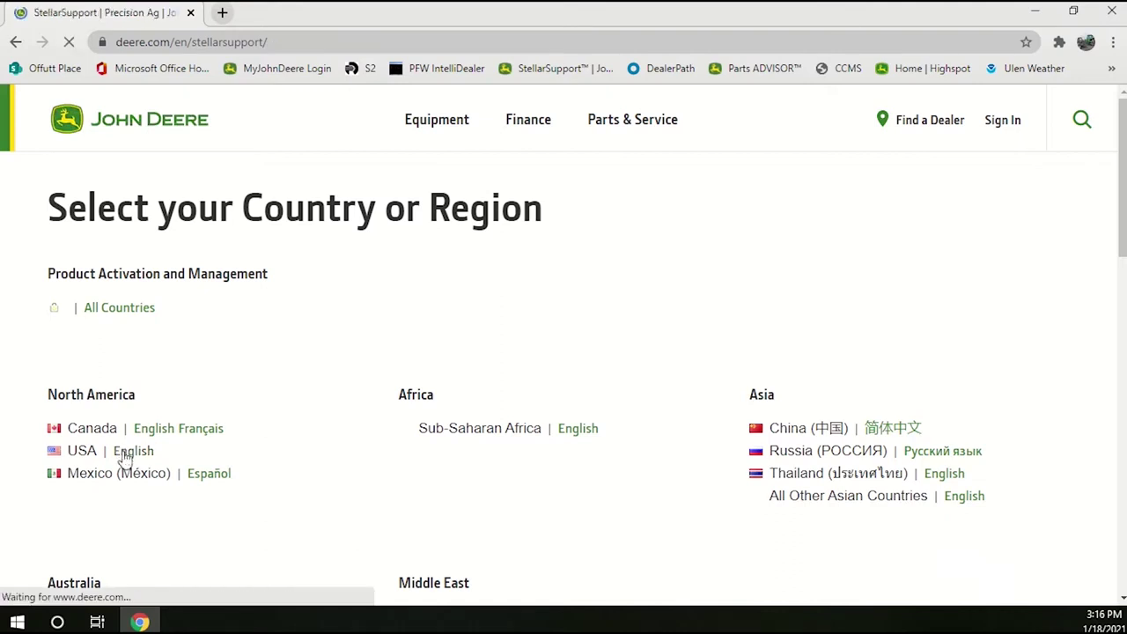
Open Software Updates and expand the GreenStar 3 2630 & GreenStar 2 entry to update 20-3.
scroll(125, 458, down, 2)
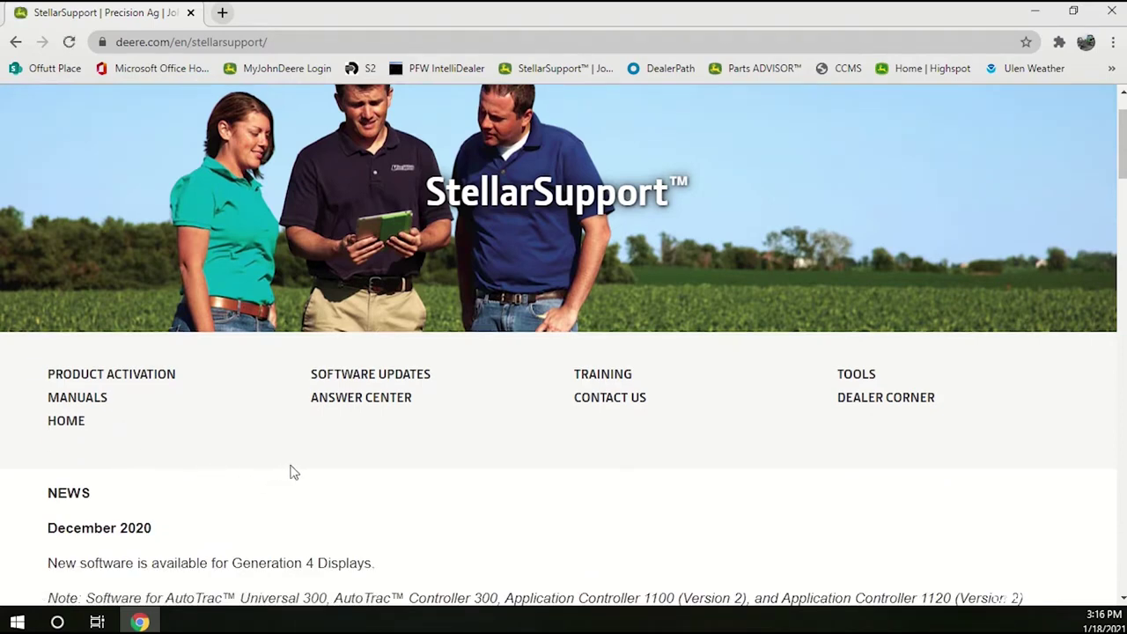
click(328, 378)
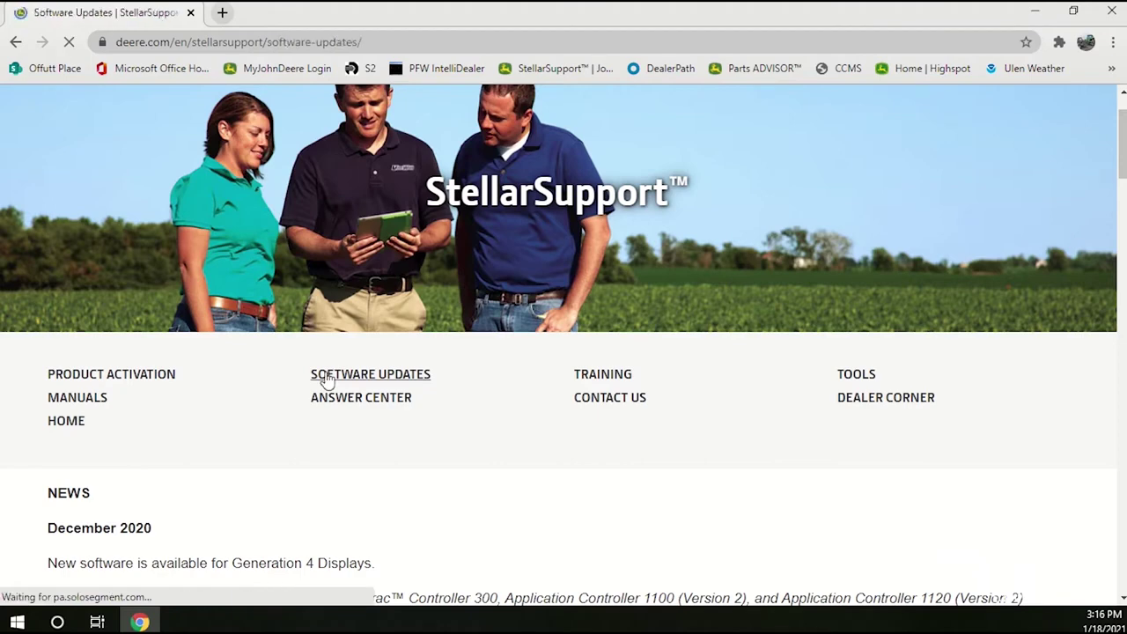
scroll(328, 379, down, 3)
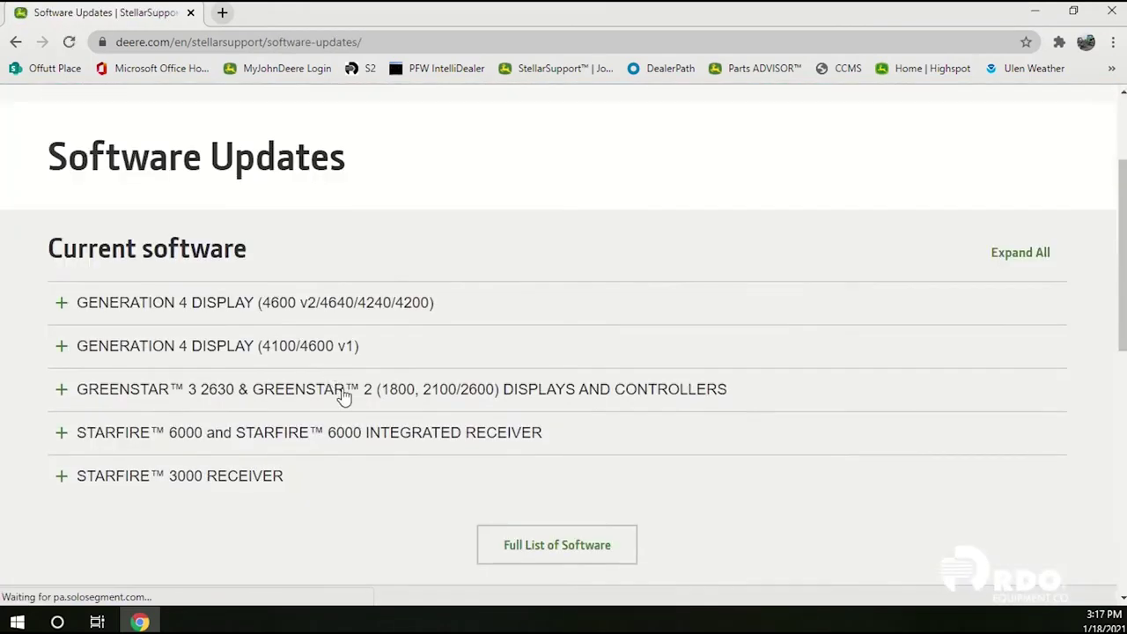
click(61, 391)
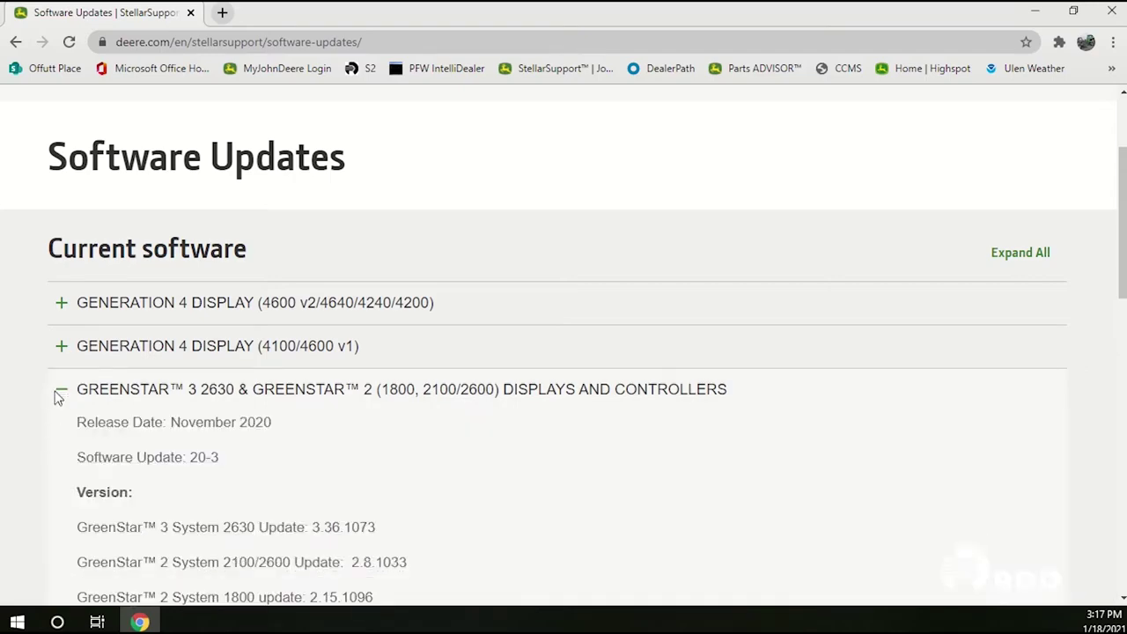
Download the GreenStar GS Live Update setup file with Download now and run it.
scroll(75, 437, down, 1)
scroll(75, 437, down, 3)
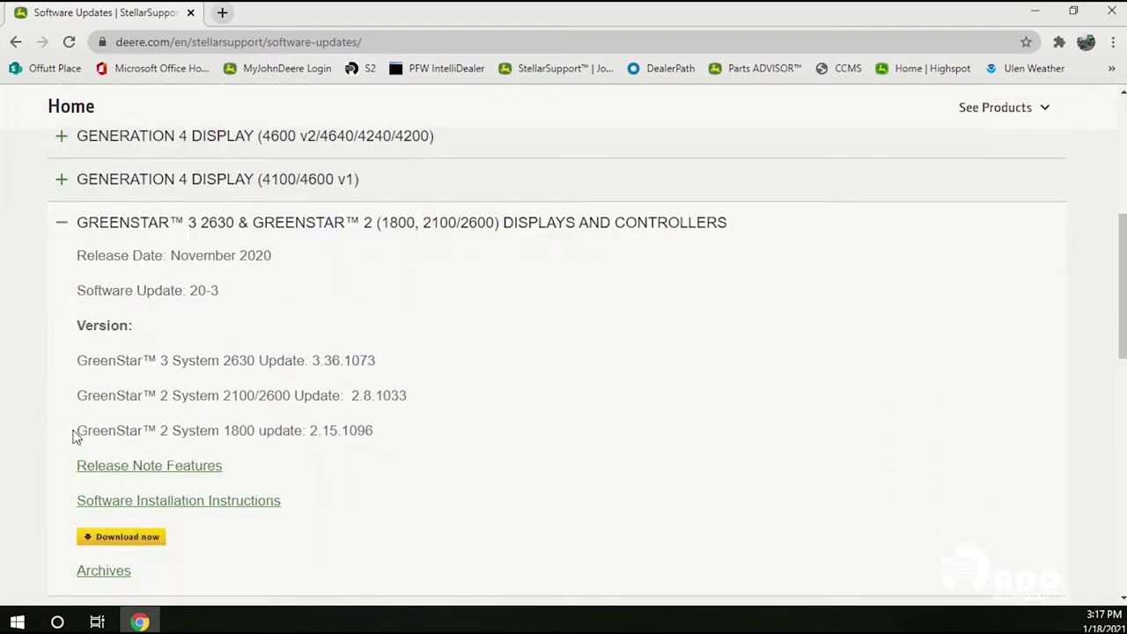
scroll(55, 438, down, 1)
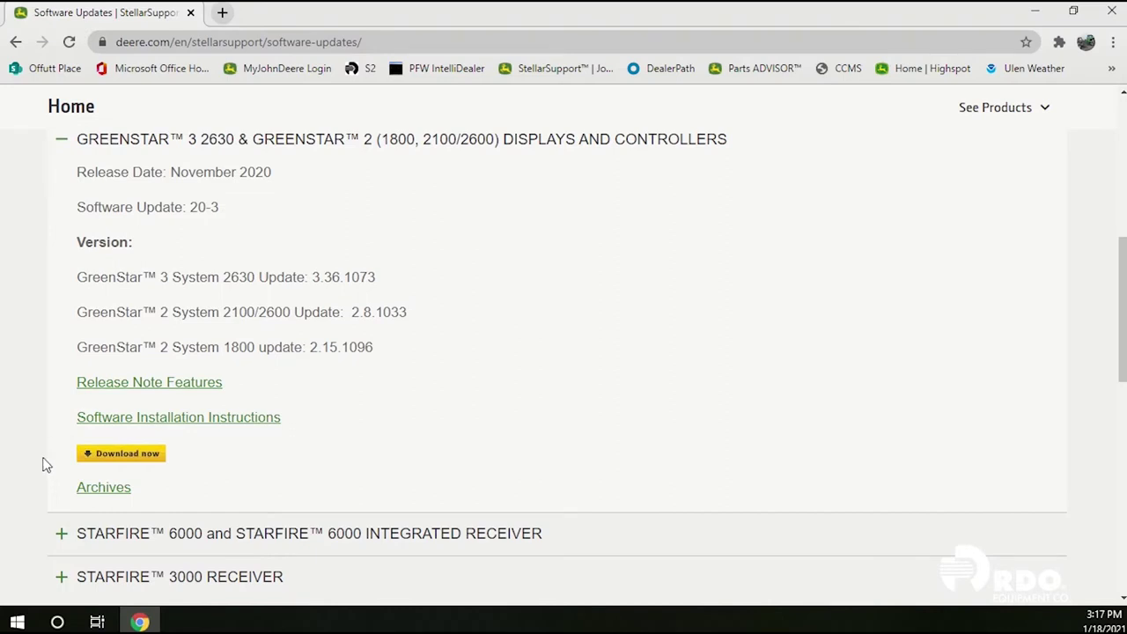
click(111, 465)
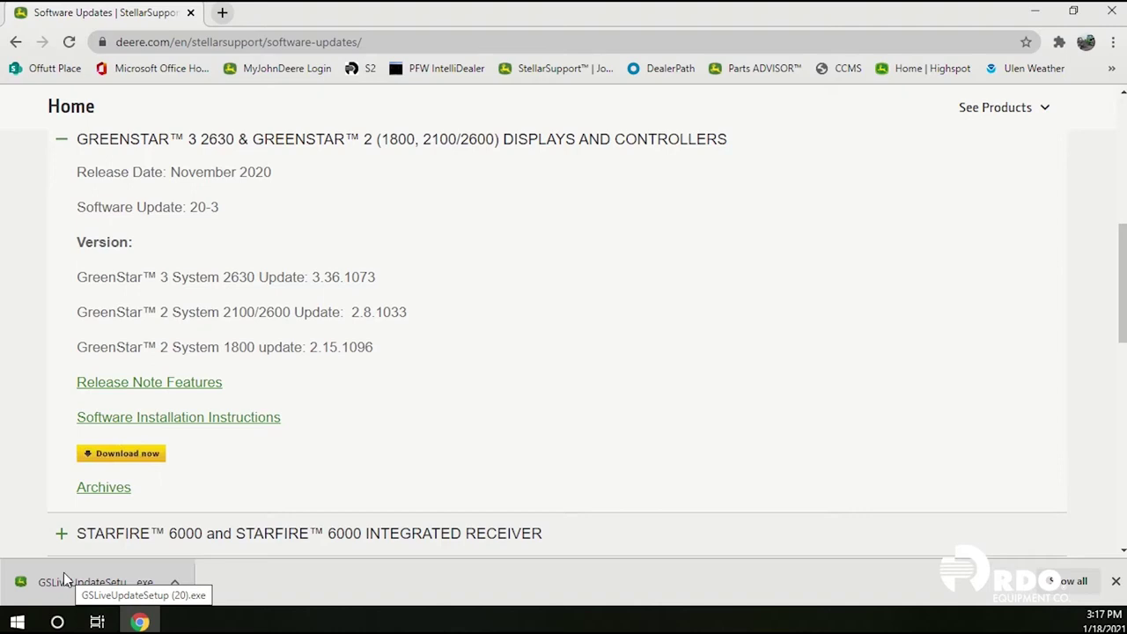
click(63, 581)
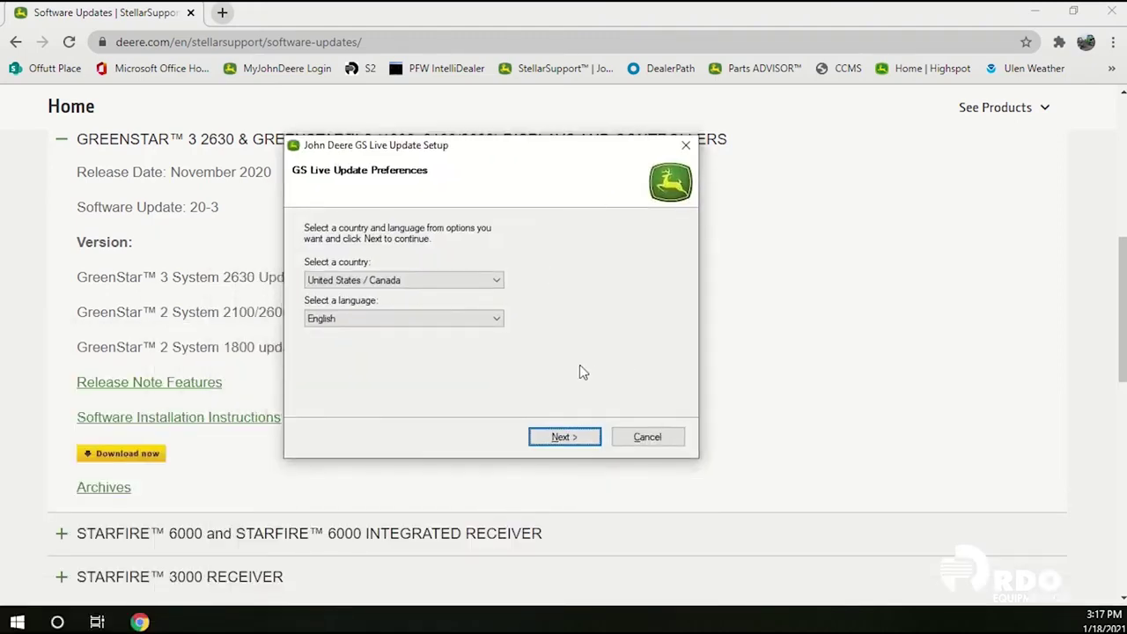
Accept United States / Canada and English as the setup preferences.
click(565, 437)
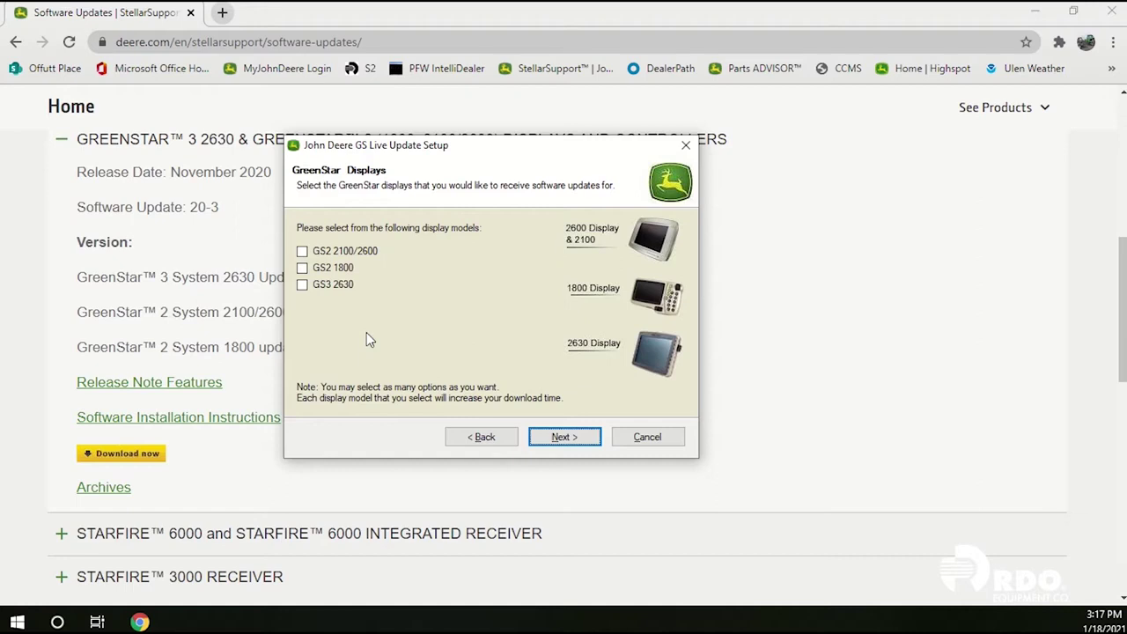
Tick the GS2 2100/2600, GS2 1800 and GS3 2630 display models and continue.
click(303, 252)
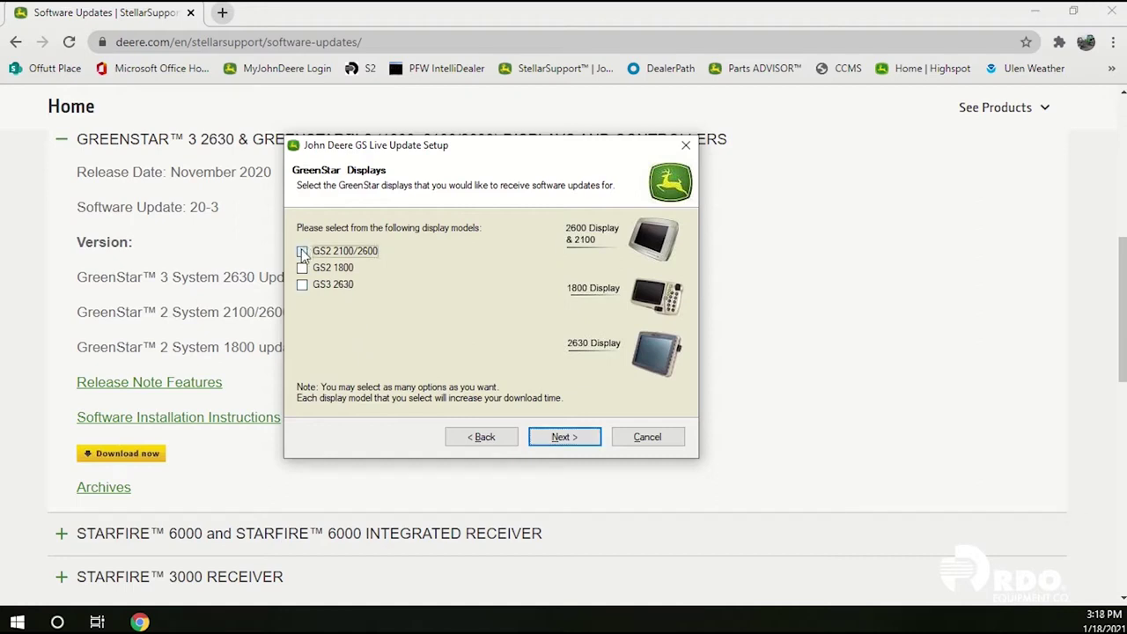
click(302, 268)
click(303, 286)
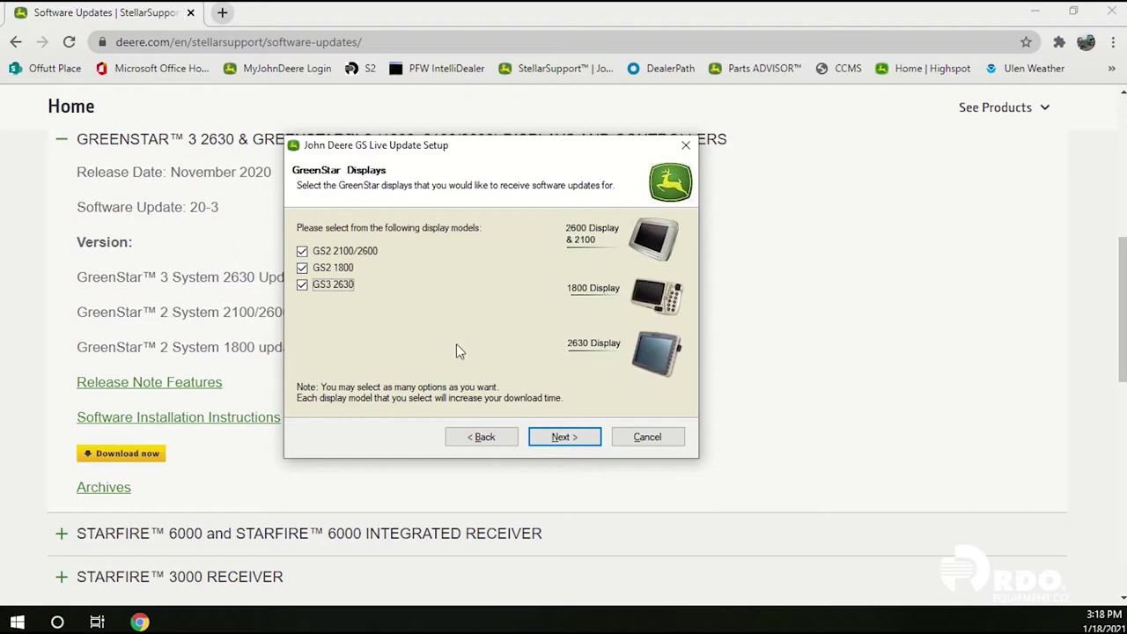
click(563, 437)
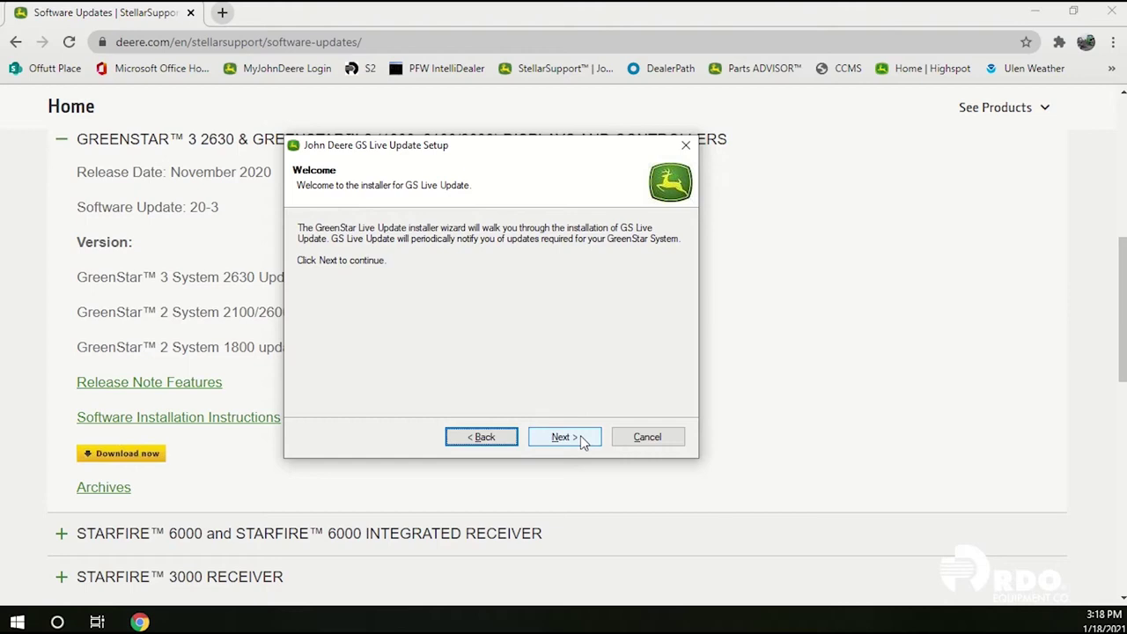
Agree to the licence, install GS Live Update with a desktop shortcut, and finish the wizard.
click(581, 438)
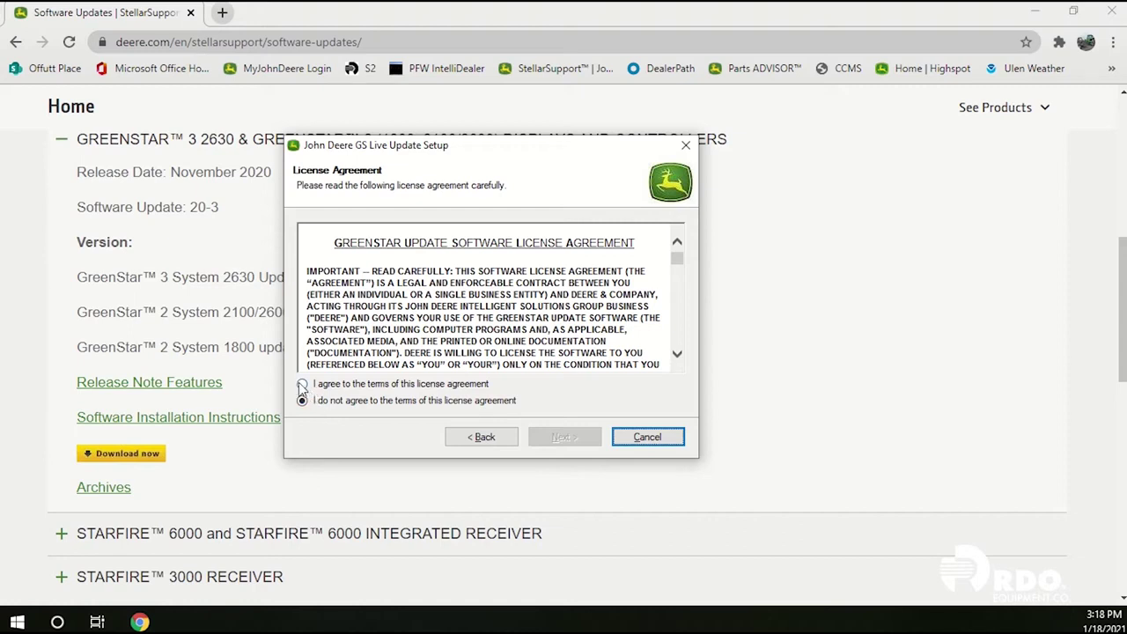
click(302, 386)
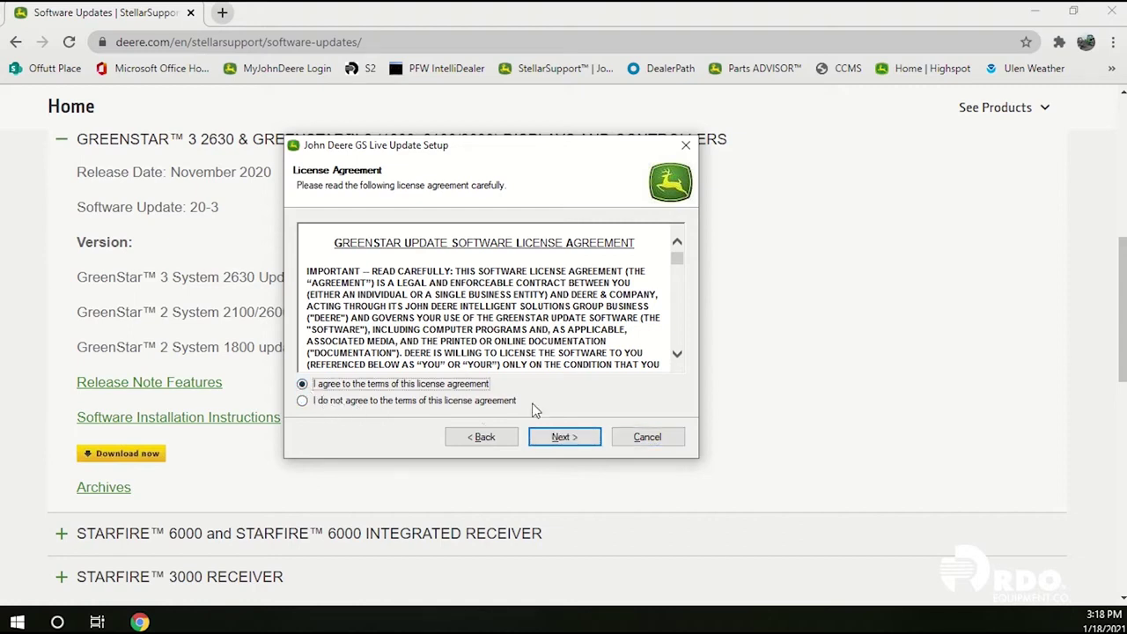
click(564, 436)
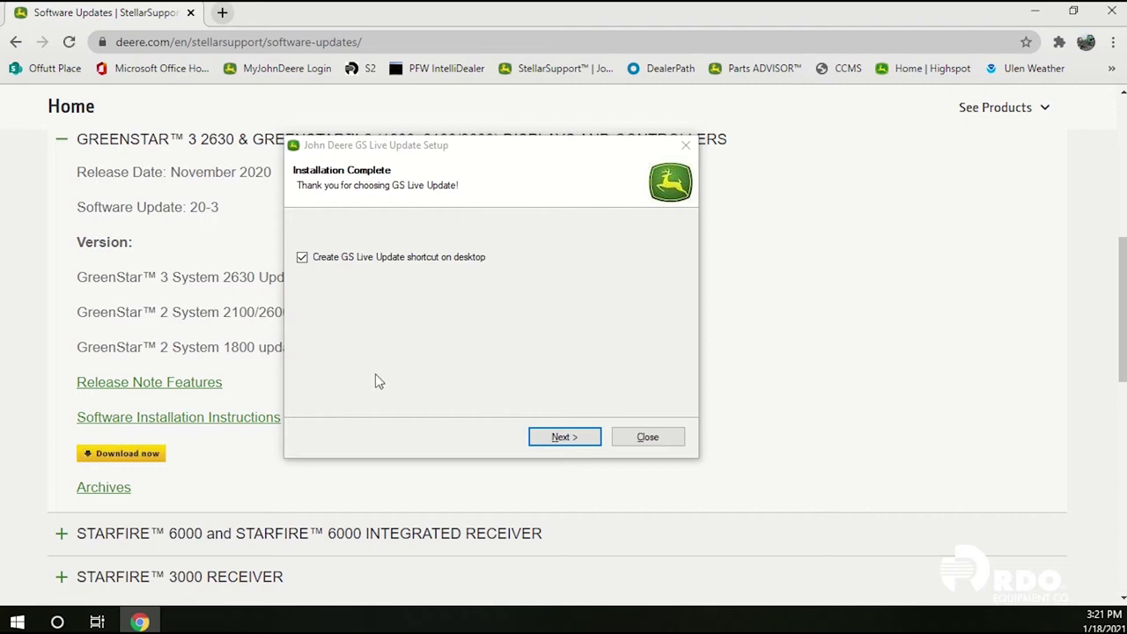
click(563, 437)
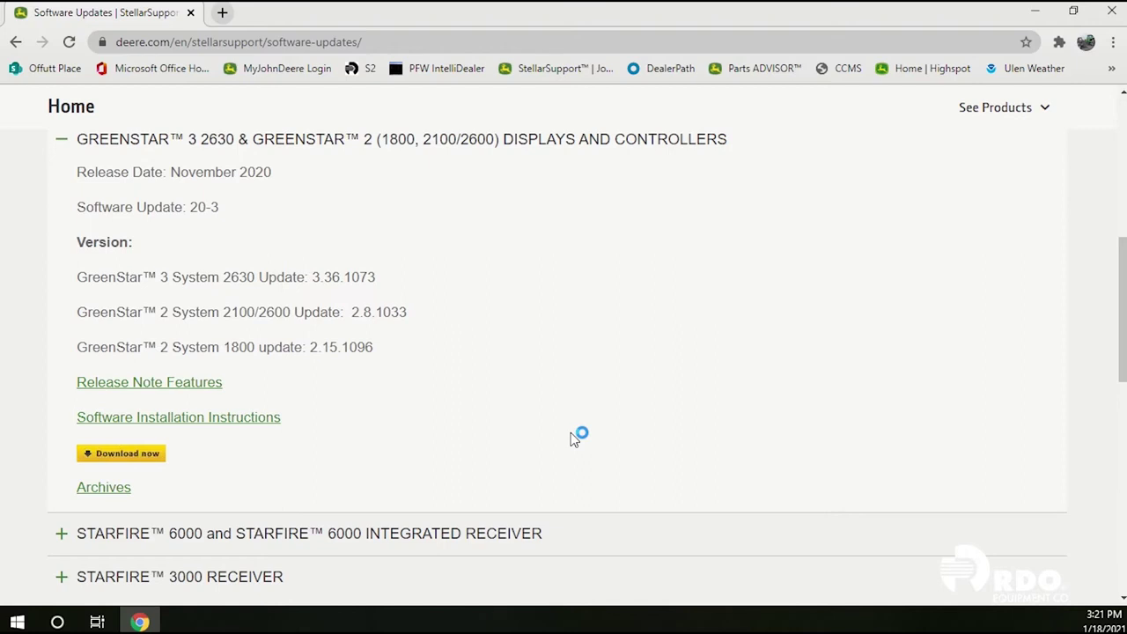
Launch GS Live Update from its desktop shortcut and go to the Copy Software to storage device page.
click(1033, 12)
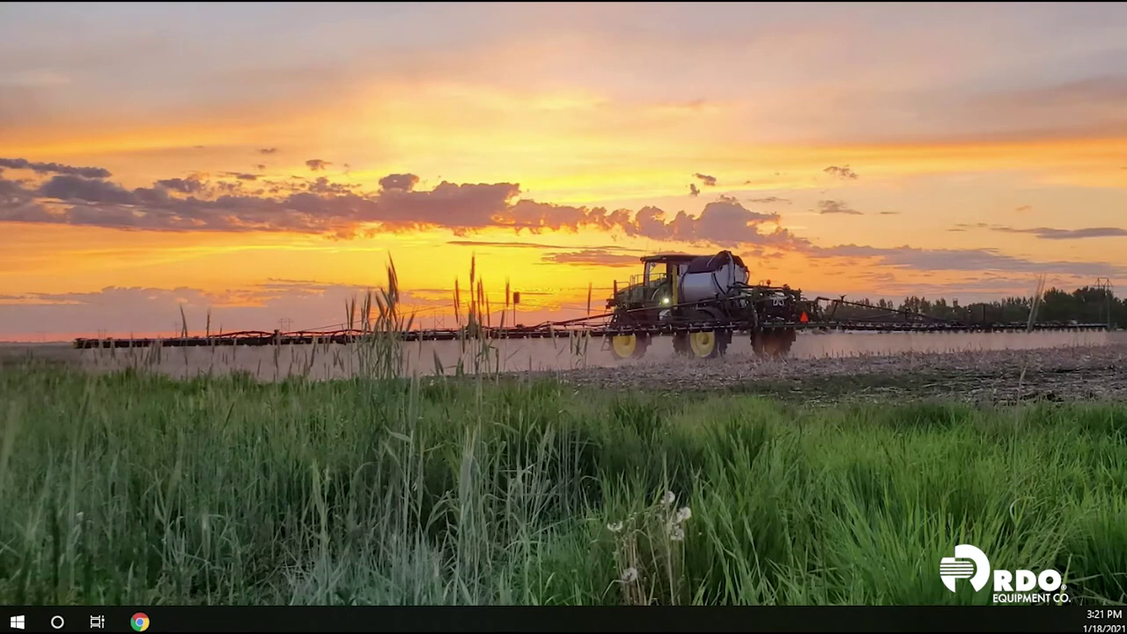
drag(0, 62, 38, 32)
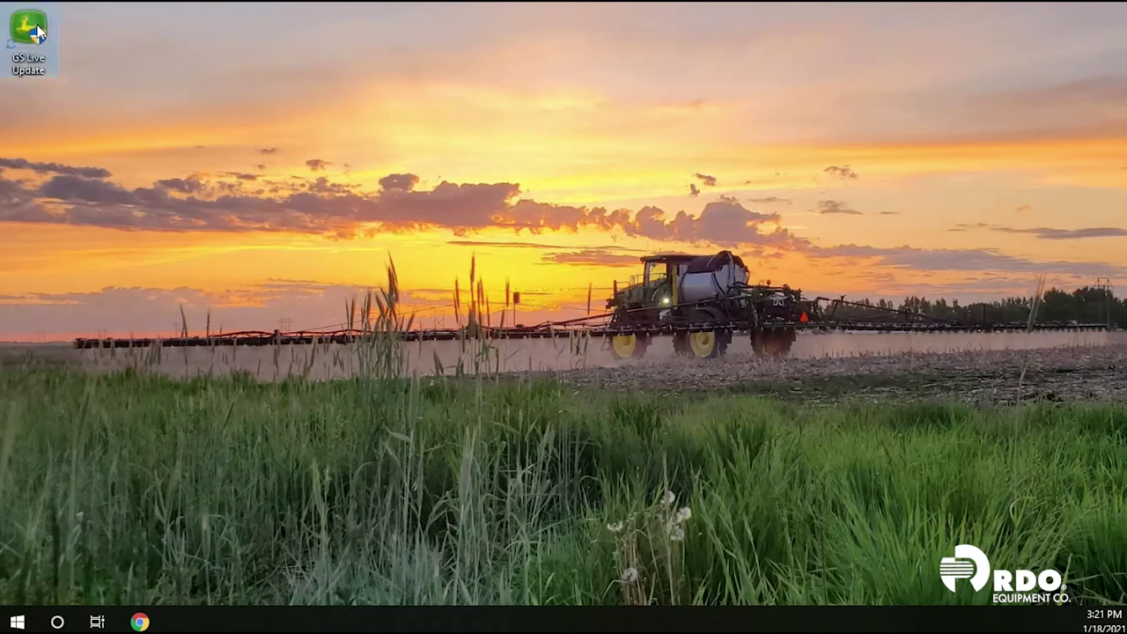
double_click(29, 32)
drag(126, 289, 526, 173)
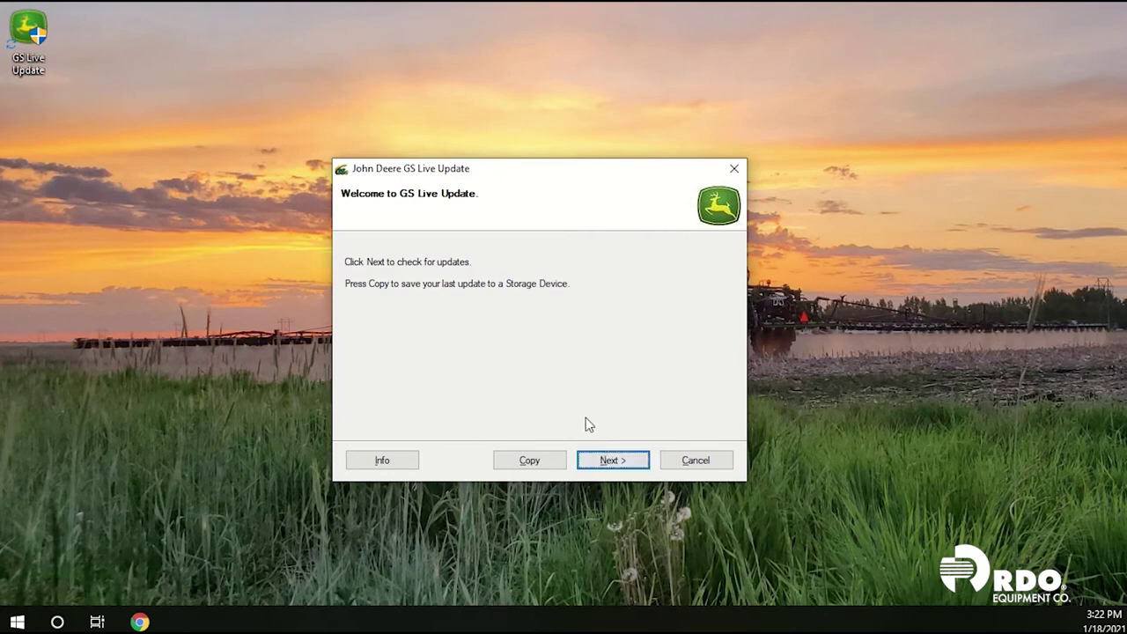
click(529, 460)
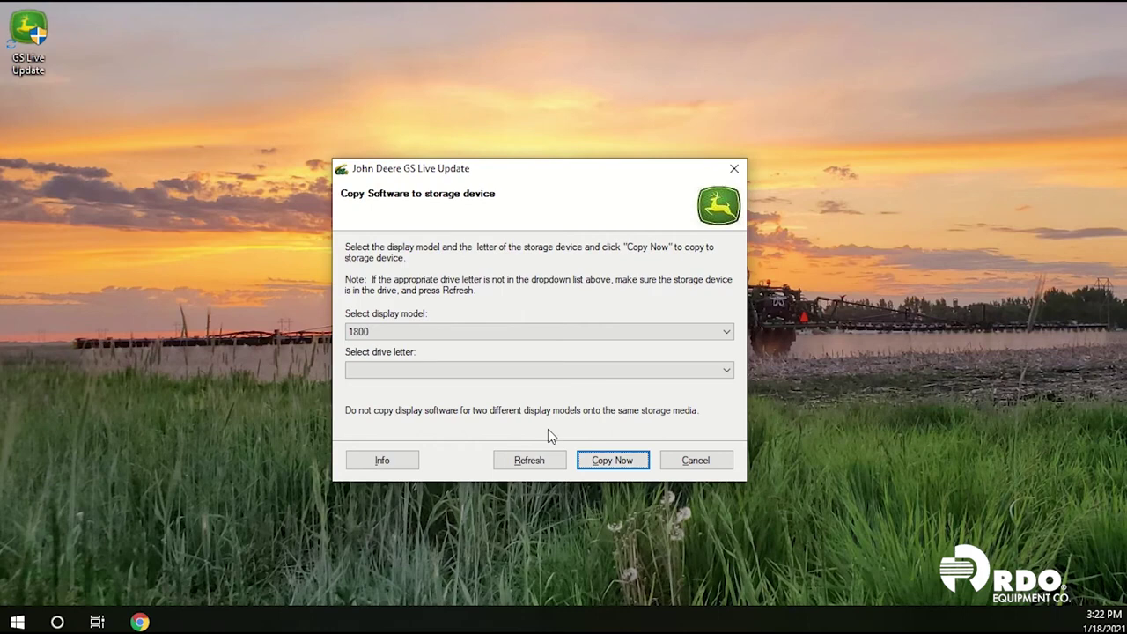
Select the 2630 display model, refresh to find USB Drive (F:), and copy the software there.
click(726, 334)
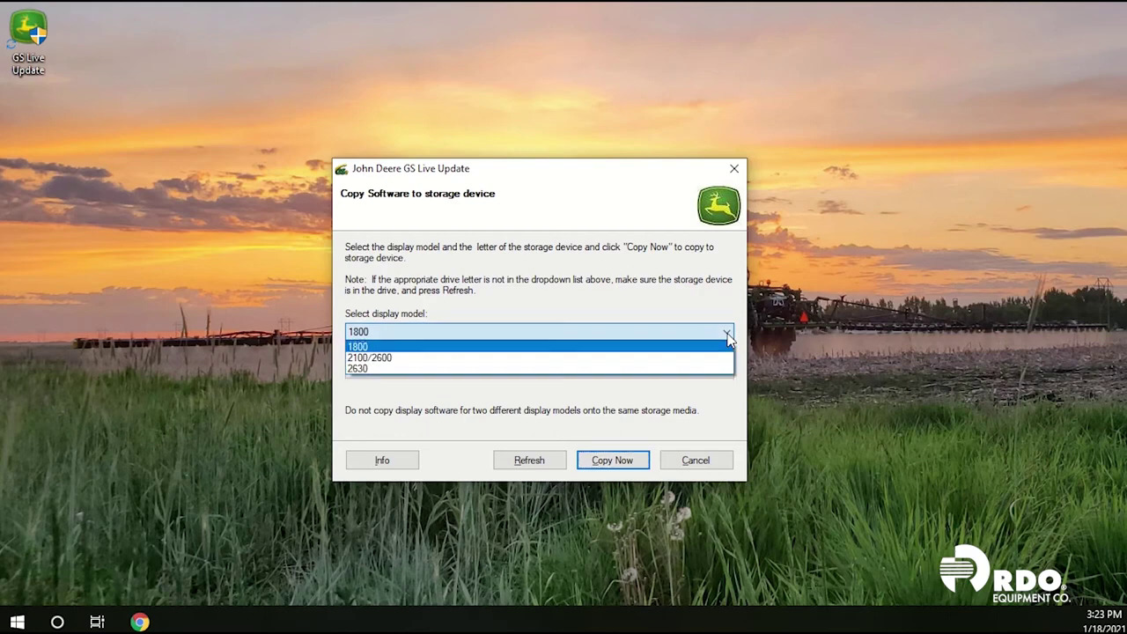
click(403, 369)
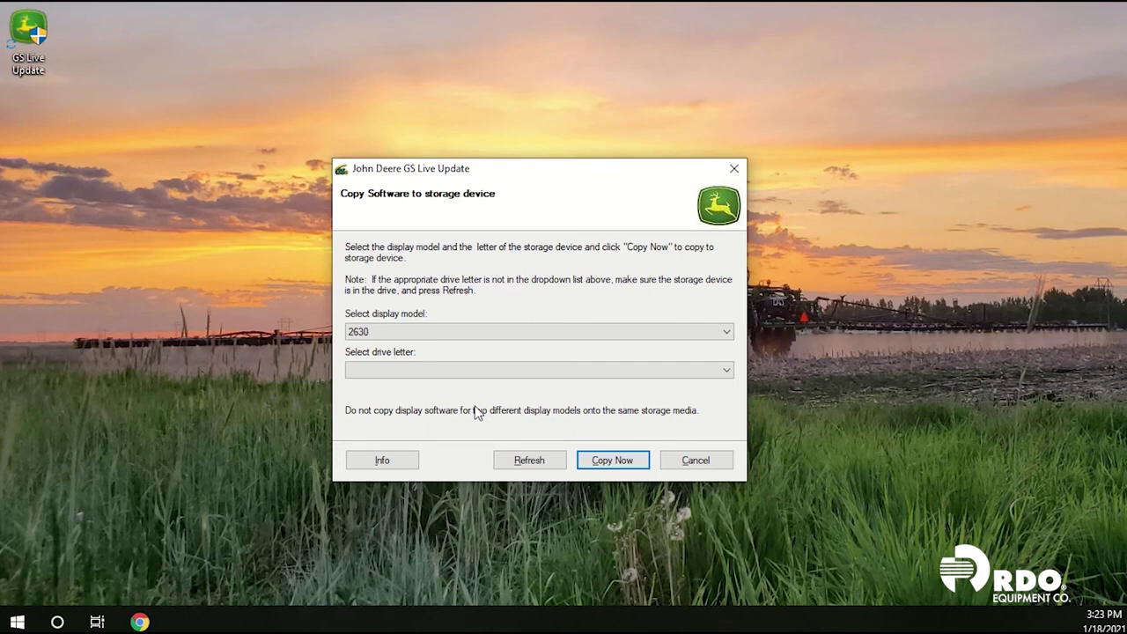
click(530, 460)
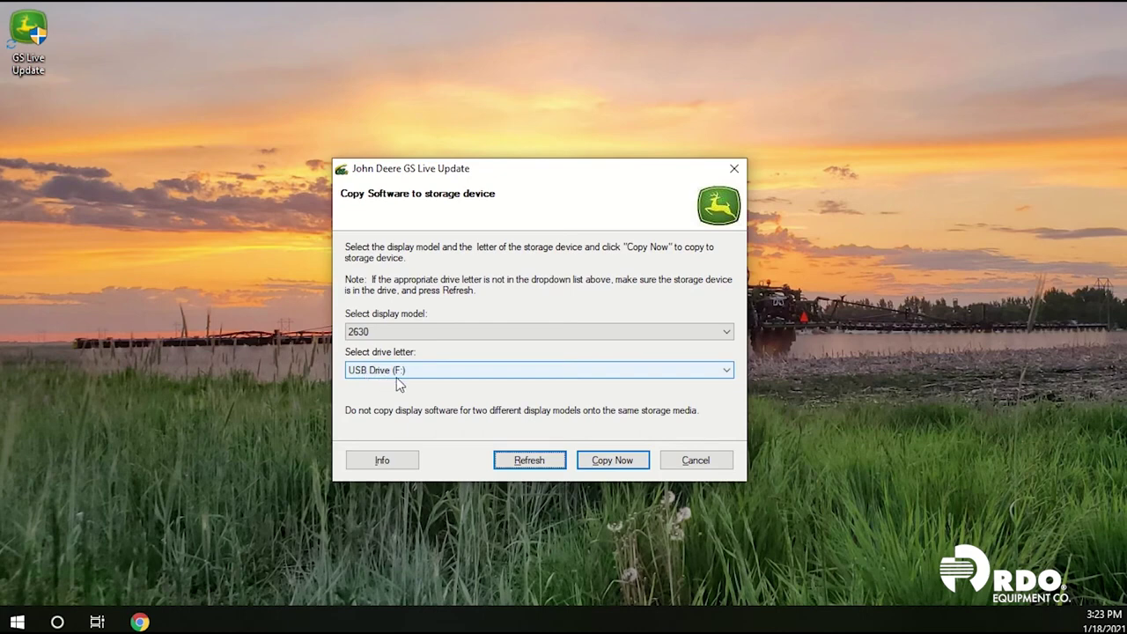
click(600, 462)
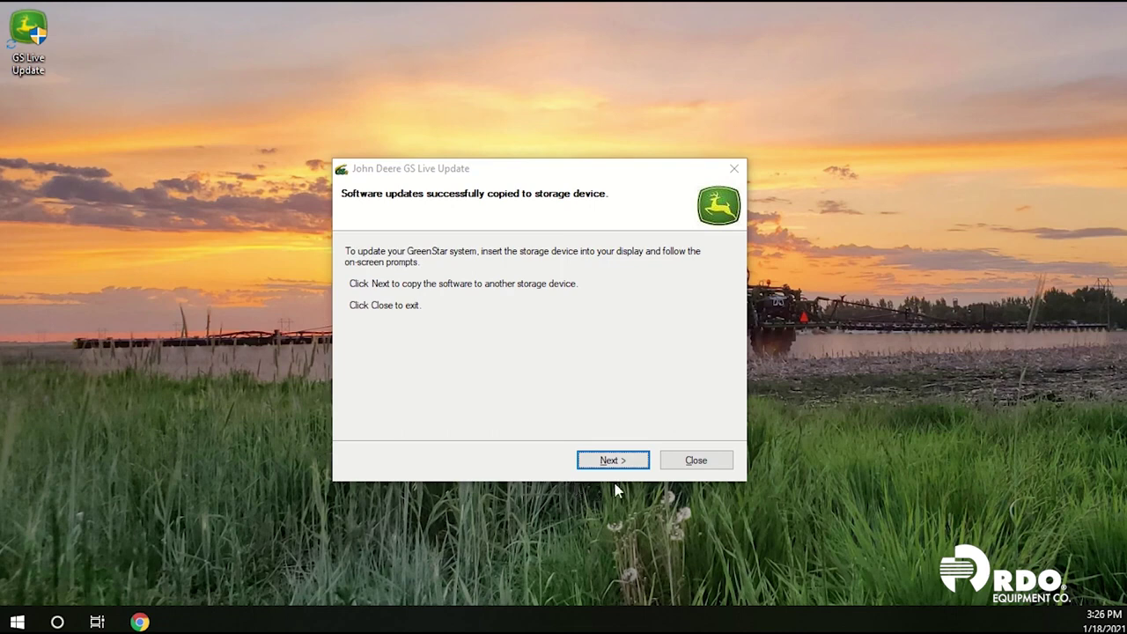
Close the GS Live Update dialog.
click(695, 462)
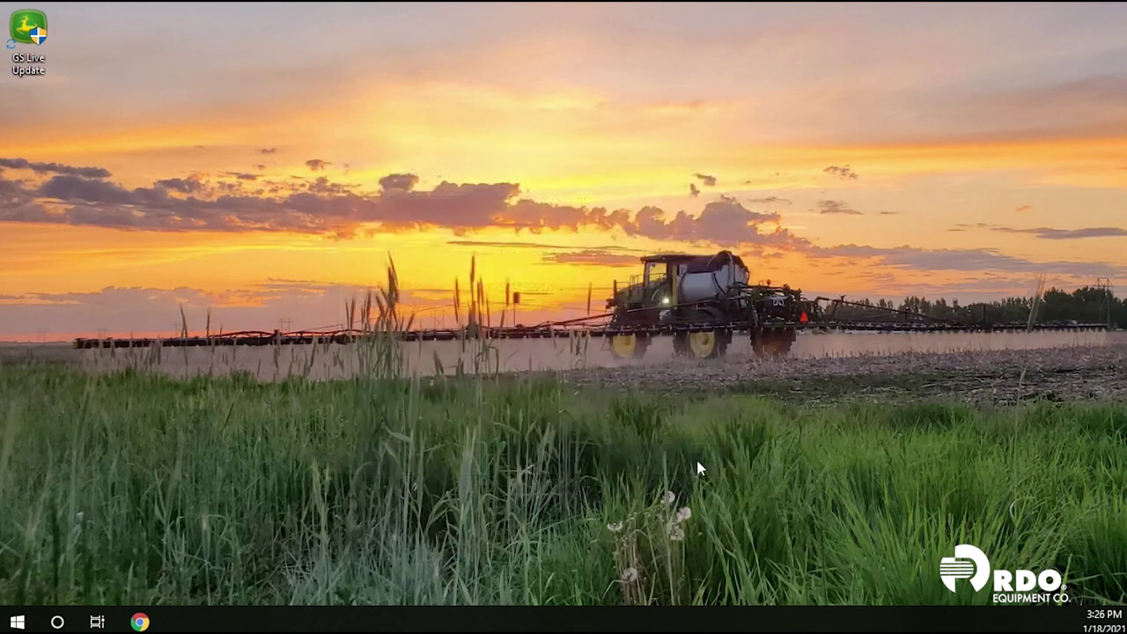